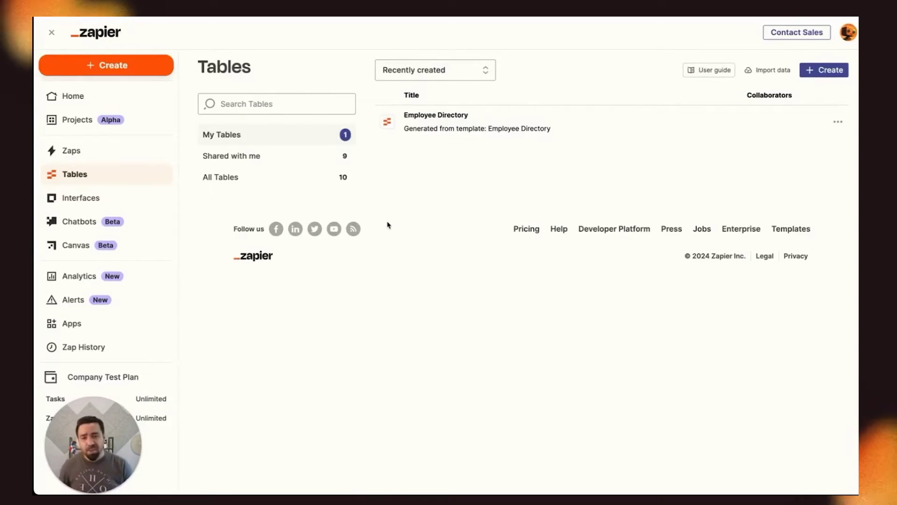
Choose Google Sheets as the import source and pick the Hat shop spreadsheet's Sheet1.
{"action": "left_click", "coordinate": [769, 71]}
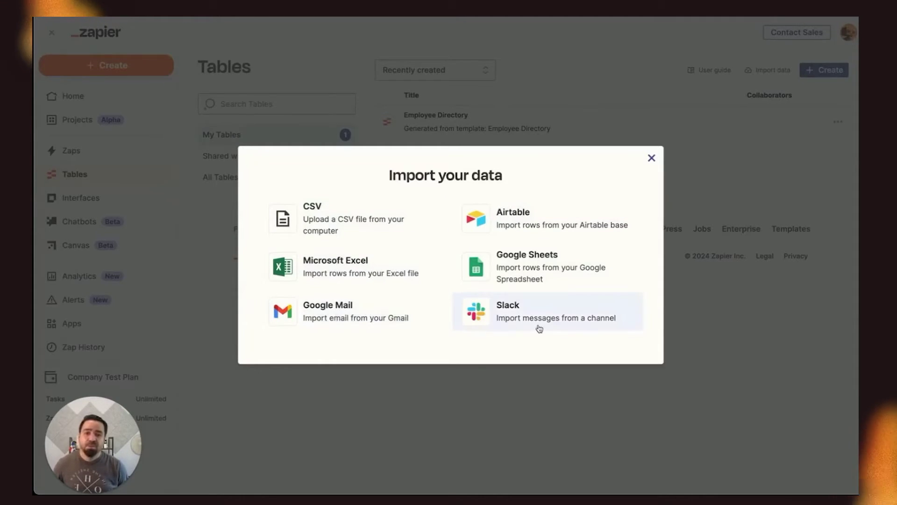
{"action": "left_click", "coordinate": [549, 271]}
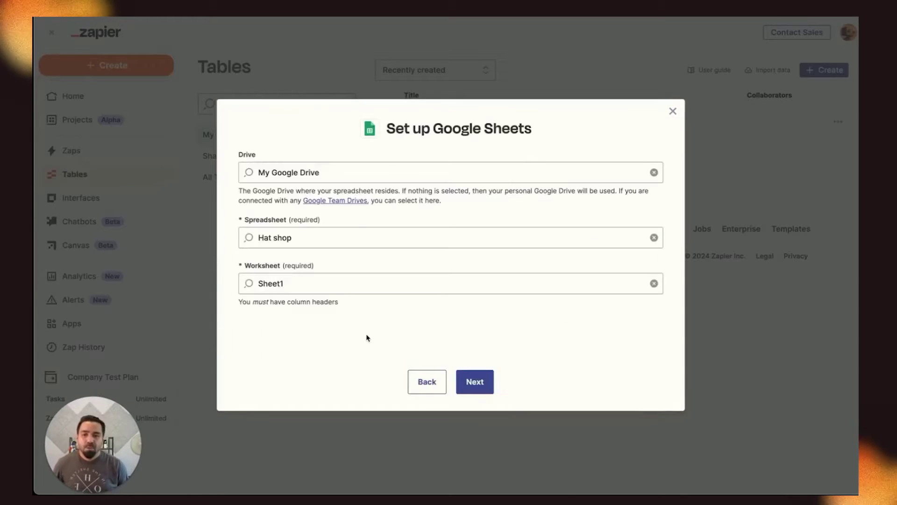
{"action": "left_click", "coordinate": [474, 383]}
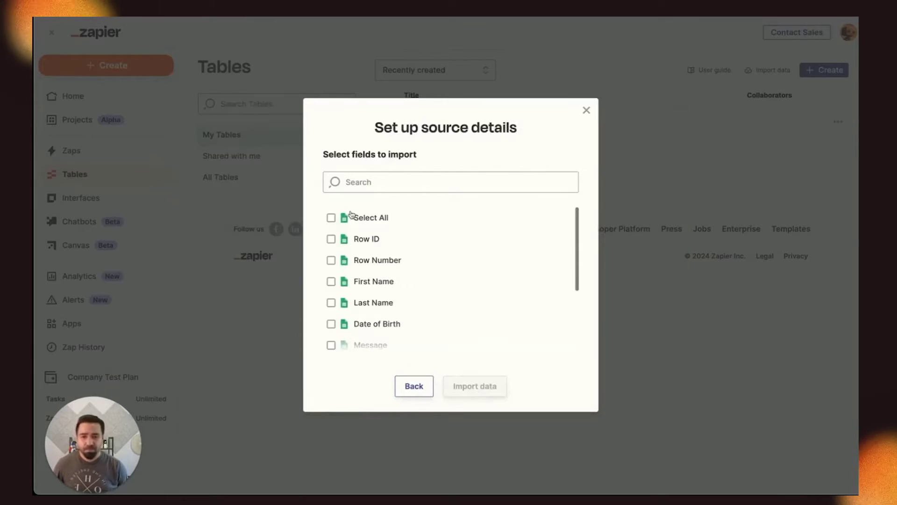
Select all fields except Row ID and Row Number, and import the data.
{"action": "left_click", "coordinate": [331, 217]}
{"action": "left_click", "coordinate": [331, 239]}
{"action": "left_click", "coordinate": [331, 260]}
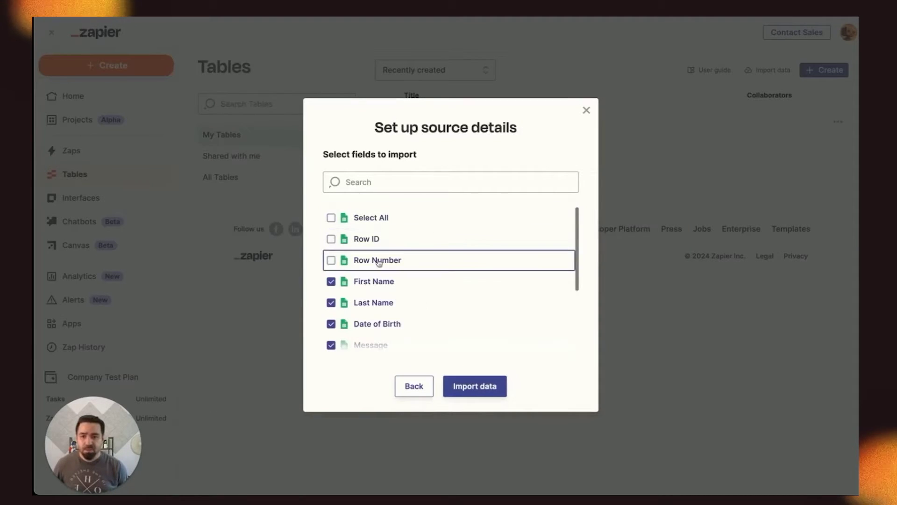
{"action": "scroll", "coordinate": [391, 290], "scroll_direction": "down", "scroll_amount": 3}
{"action": "left_click", "coordinate": [481, 386]}
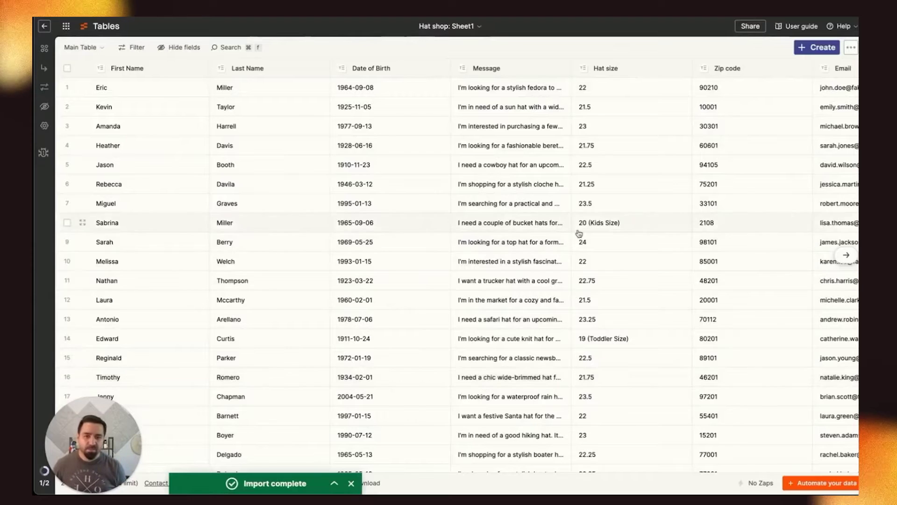
Add an AI Field to the Hat shop table and name it 'Sentiment'.
{"action": "scroll", "coordinate": [580, 229], "scroll_direction": "right", "scroll_amount": 7}
{"action": "left_click", "coordinate": [777, 70]}
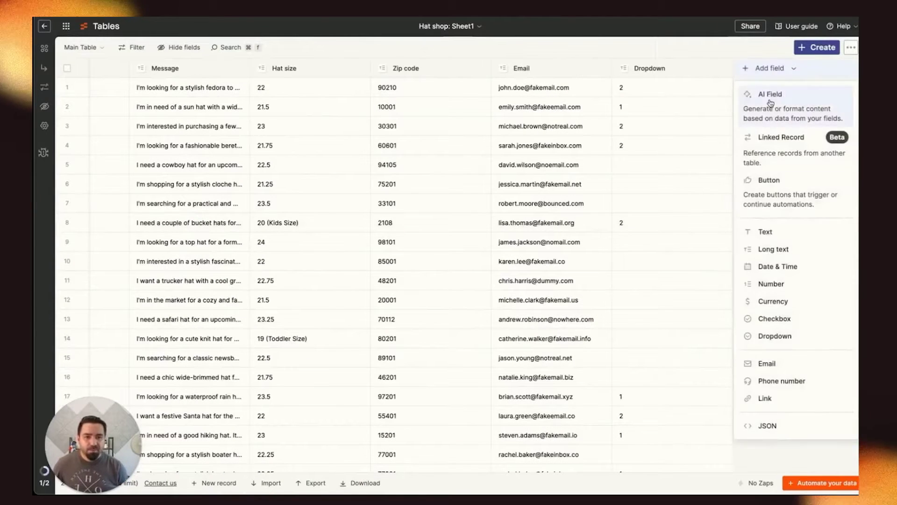
{"action": "left_click", "coordinate": [769, 93]}
{"action": "type", "text": "Sentiment"}
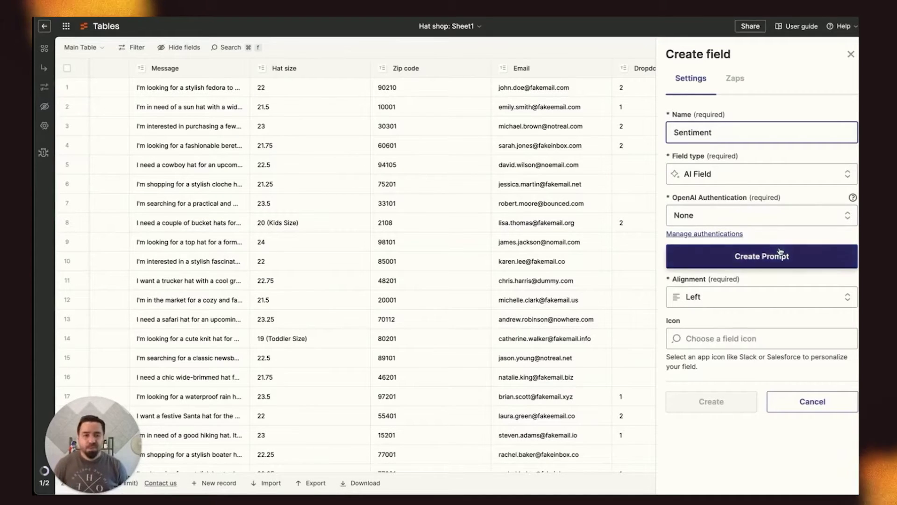
Build the Sentiment prompt from the 'Analyze the sentiment of a message' template, using the Message field.
{"action": "left_click", "coordinate": [750, 257]}
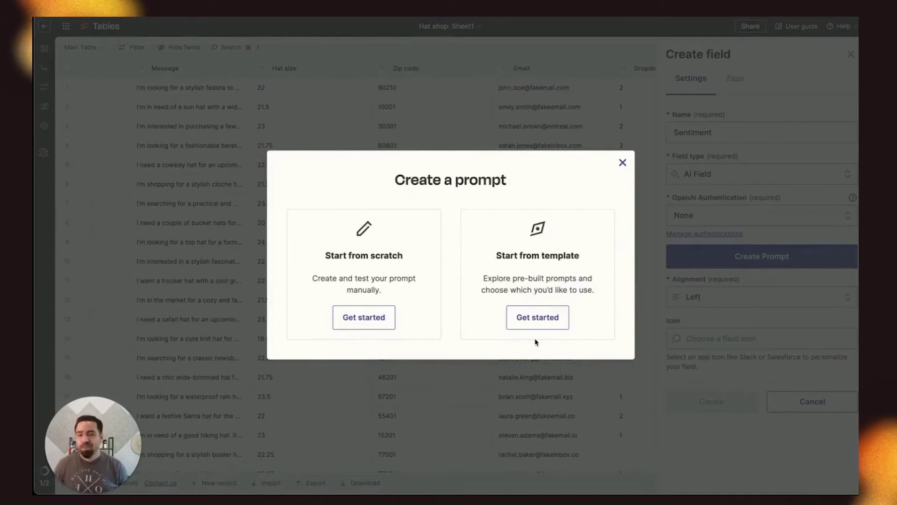
{"action": "left_click", "coordinate": [533, 325]}
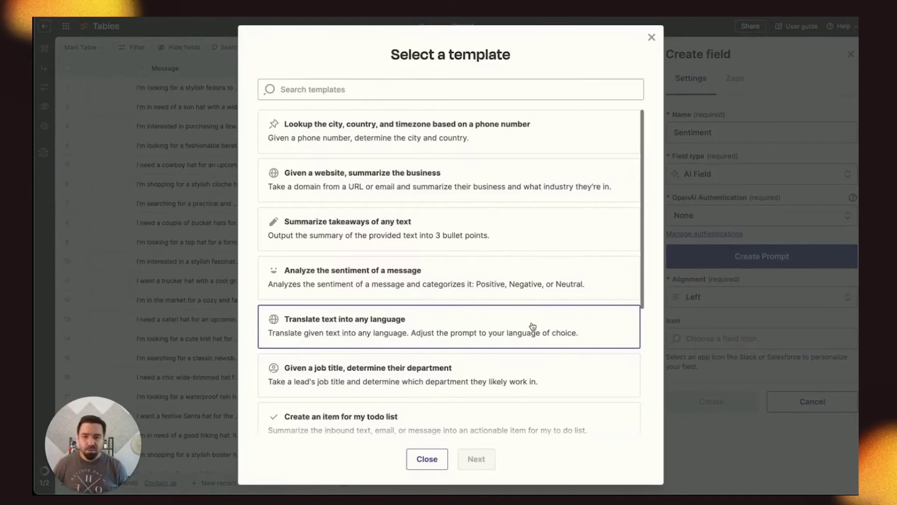
{"action": "scroll", "coordinate": [457, 321], "scroll_direction": "down", "scroll_amount": 4}
{"action": "scroll", "coordinate": [456, 320], "scroll_direction": "up", "scroll_amount": 4}
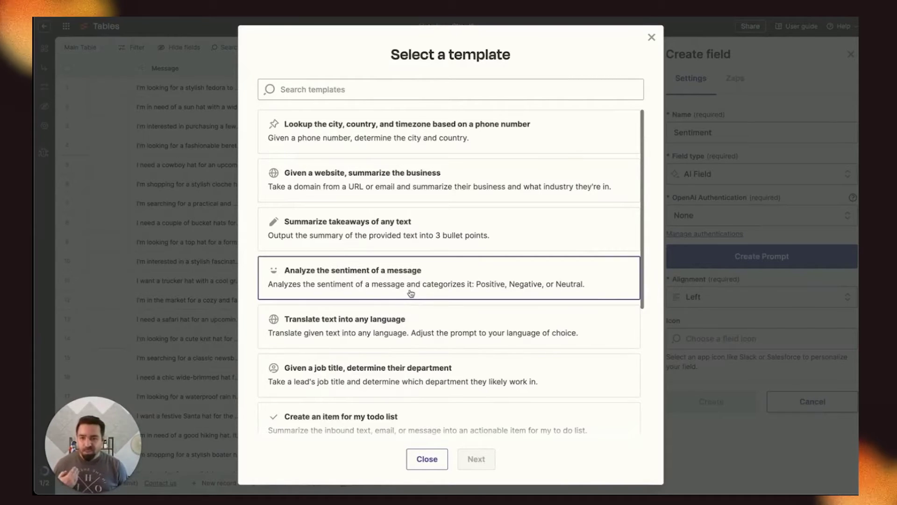
{"action": "scroll", "coordinate": [411, 293], "scroll_direction": "down", "scroll_amount": 4}
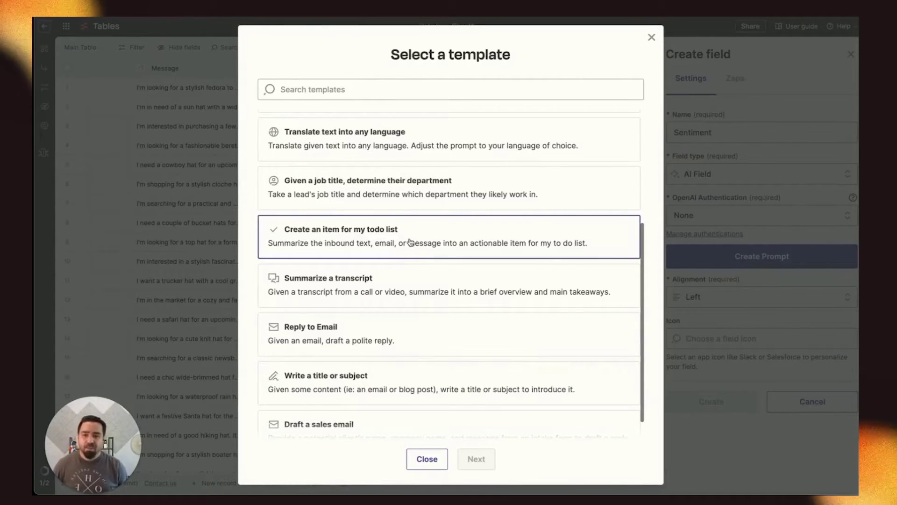
{"action": "scroll", "coordinate": [410, 241], "scroll_direction": "up", "scroll_amount": 3}
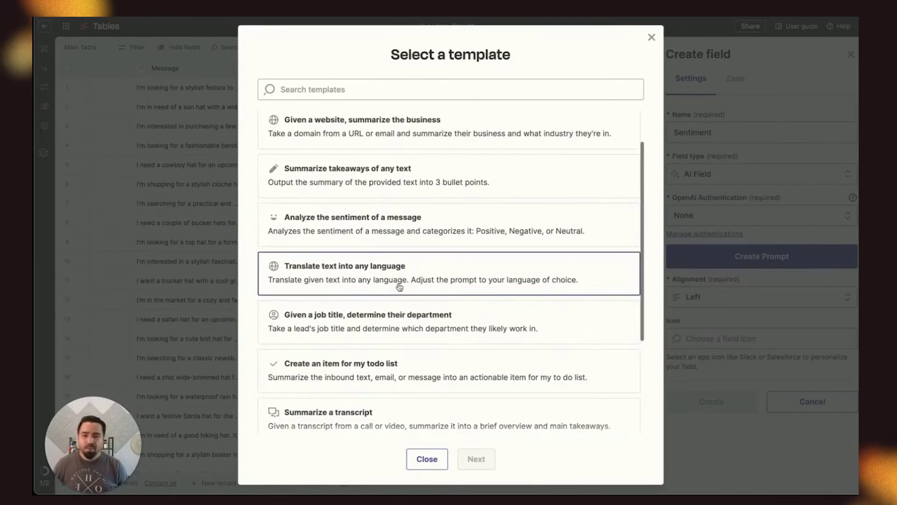
{"action": "left_click", "coordinate": [347, 228]}
{"action": "left_click", "coordinate": [481, 459]}
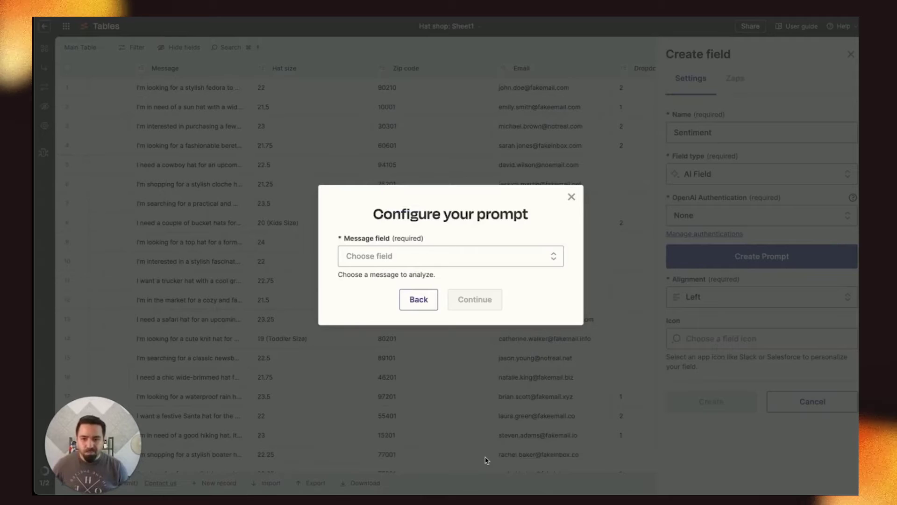
{"action": "left_click", "coordinate": [427, 258]}
{"action": "left_click", "coordinate": [383, 342]}
Keep GPT-3.5-turbo as the prompt's model, check the preview, and save the prompt.
{"action": "left_click", "coordinate": [474, 299]}
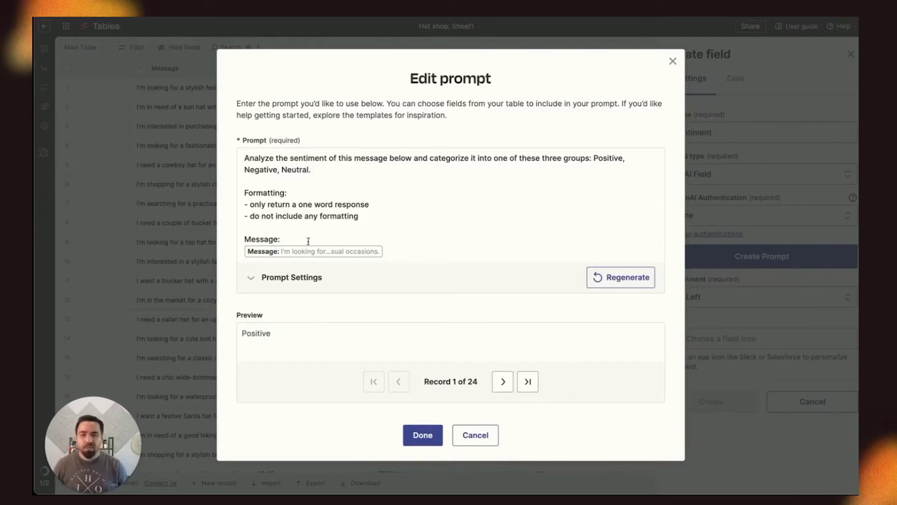
{"action": "left_click", "coordinate": [286, 278]}
{"action": "scroll", "coordinate": [330, 327], "scroll_direction": "down", "scroll_amount": 2}
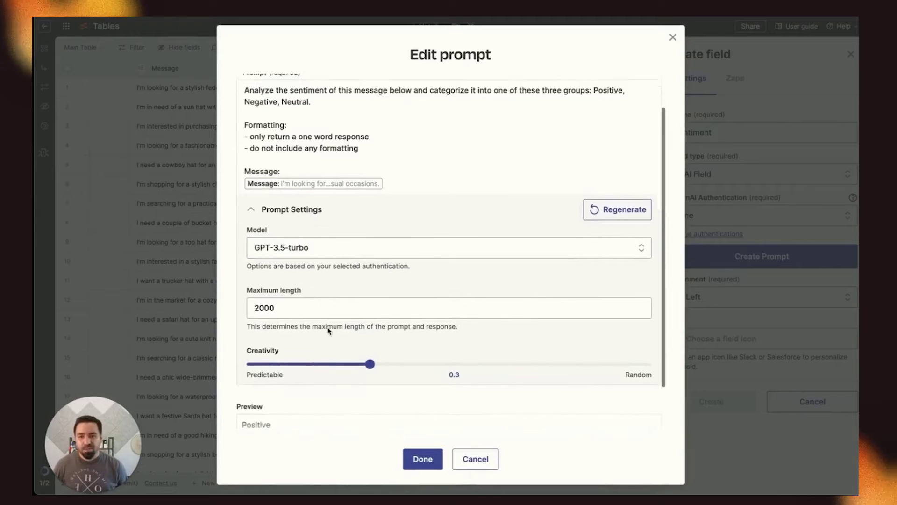
{"action": "left_click", "coordinate": [332, 240]}
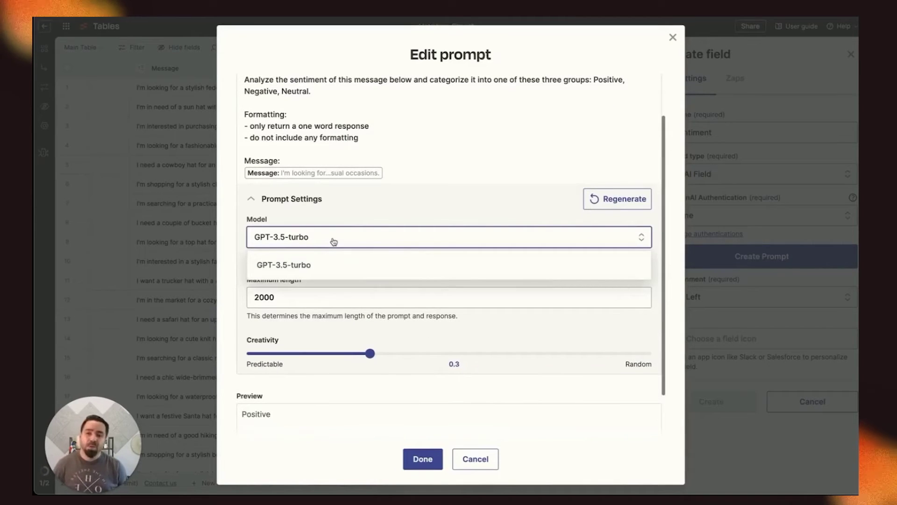
{"action": "left_click", "coordinate": [433, 210]}
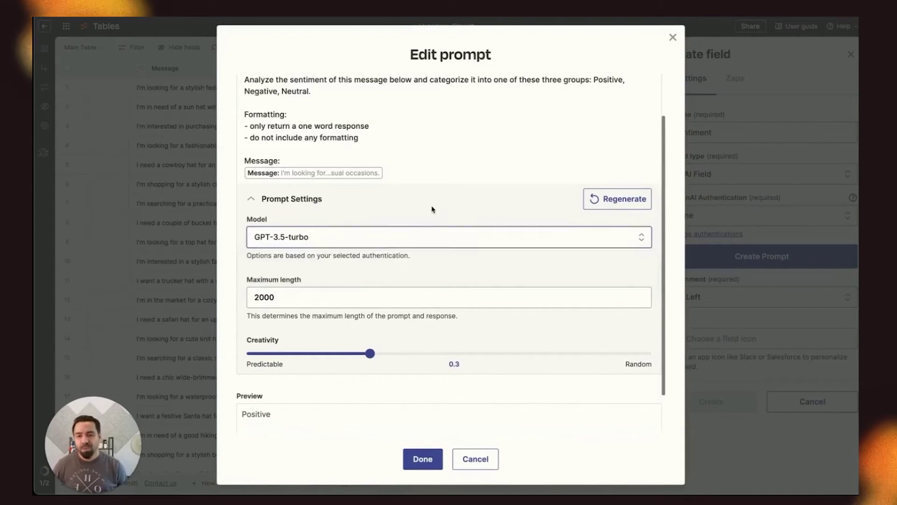
{"action": "scroll", "coordinate": [336, 286], "scroll_direction": "down", "scroll_amount": 2}
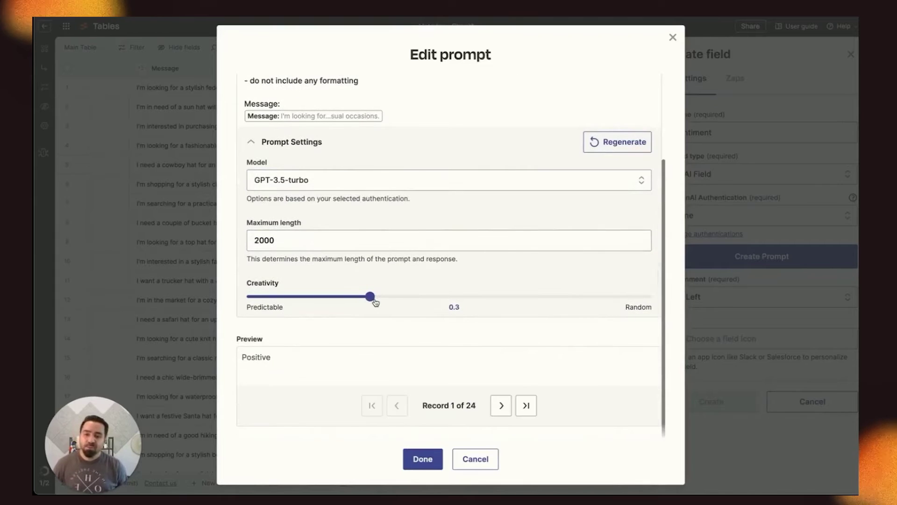
{"action": "left_click", "coordinate": [416, 460]}
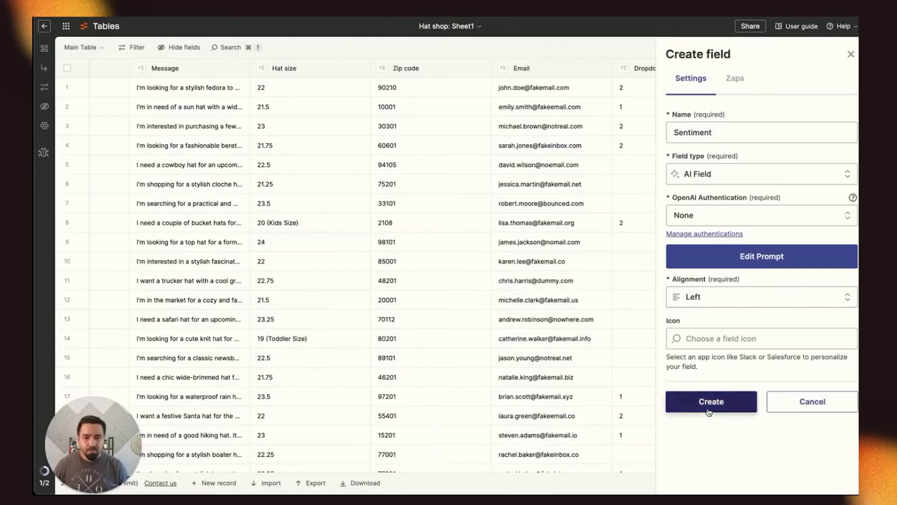
Create the Sentiment field and review its Positive/Neutral labels across all rows.
{"action": "left_click", "coordinate": [709, 405]}
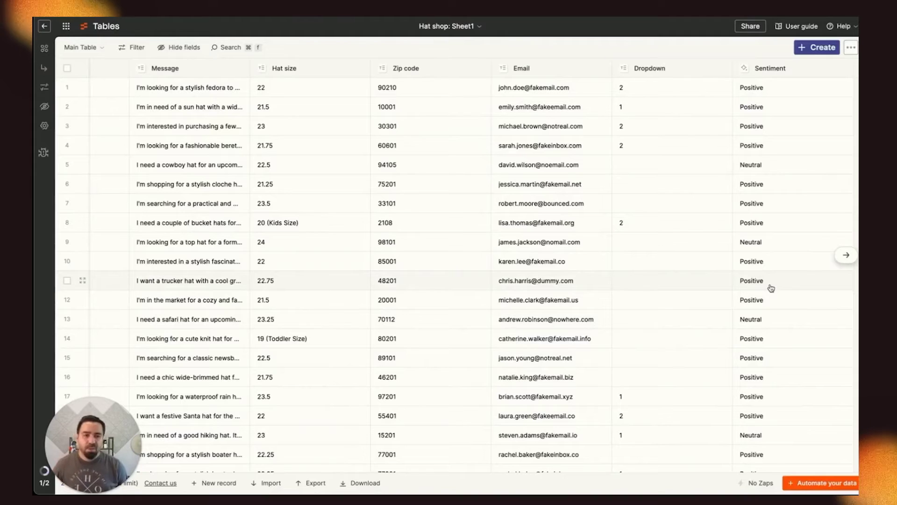
{"action": "scroll", "coordinate": [771, 288], "scroll_direction": "right", "scroll_amount": 3}
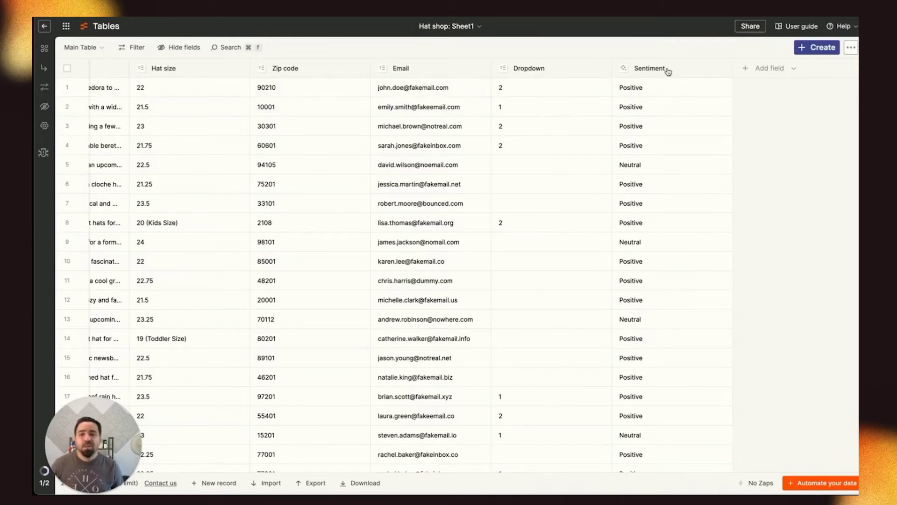
{"action": "scroll", "coordinate": [542, 154], "scroll_direction": "left", "scroll_amount": 2}
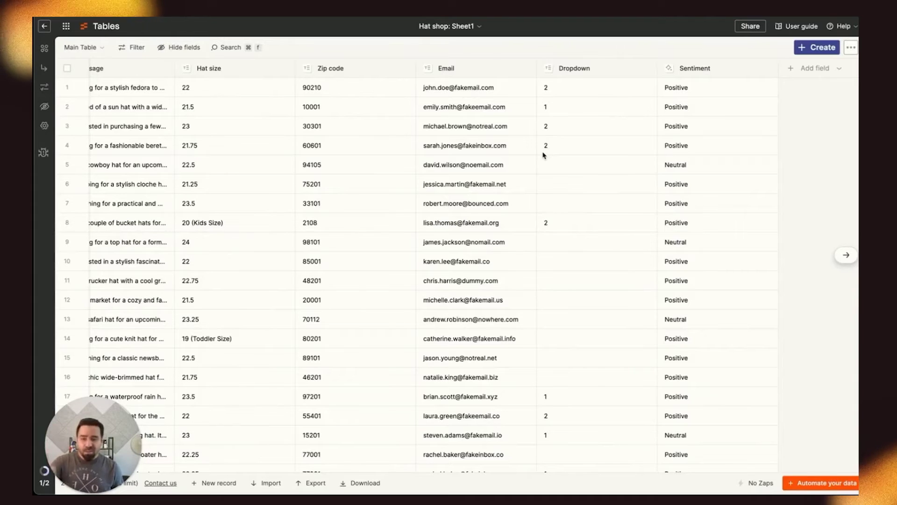
{"action": "scroll", "coordinate": [534, 281], "scroll_direction": "down", "scroll_amount": 3}
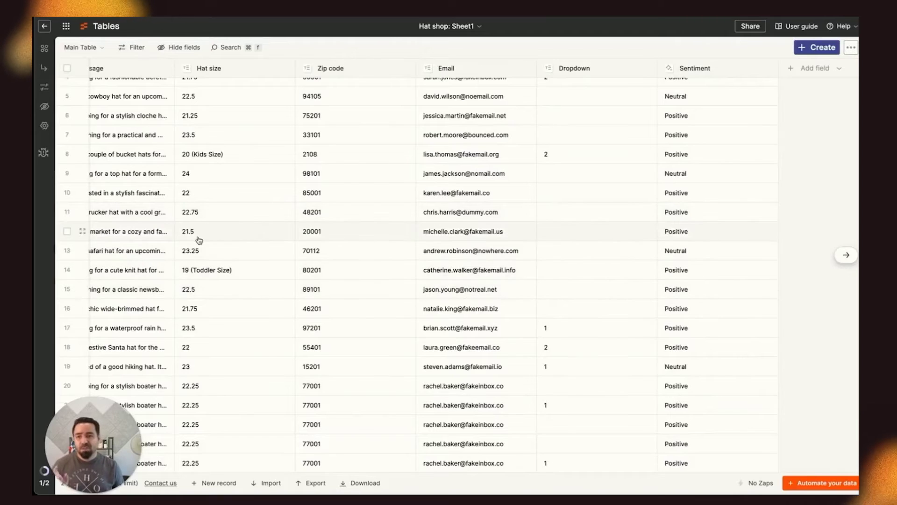
{"action": "left_click", "coordinate": [729, 66]}
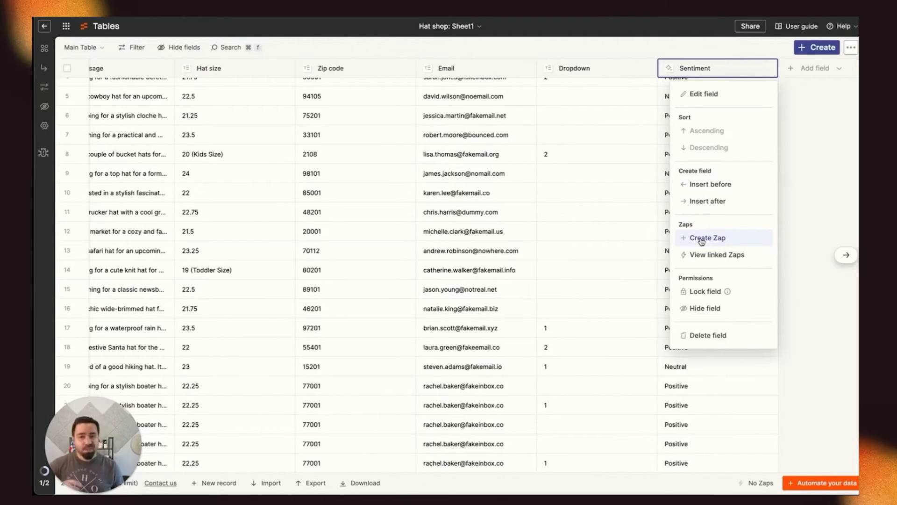
{"action": "left_click", "coordinate": [787, 241]}
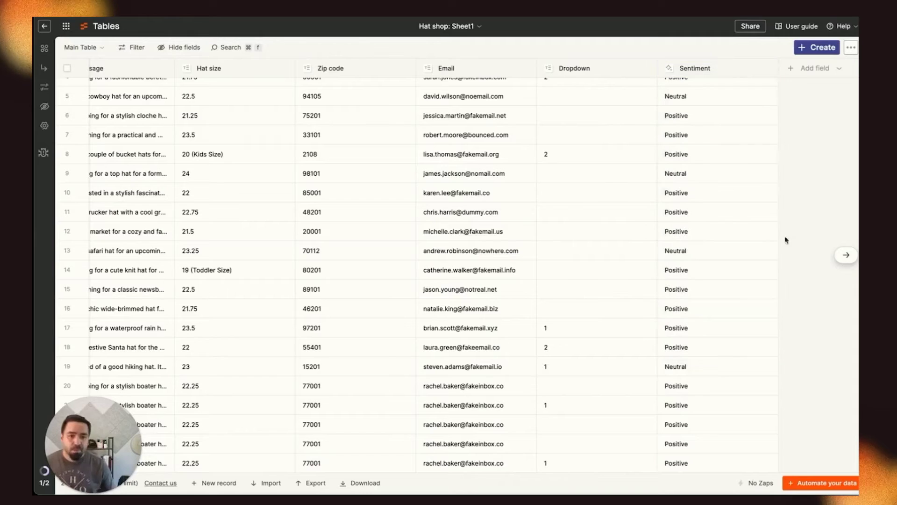
{"action": "left_click", "coordinate": [807, 486]}
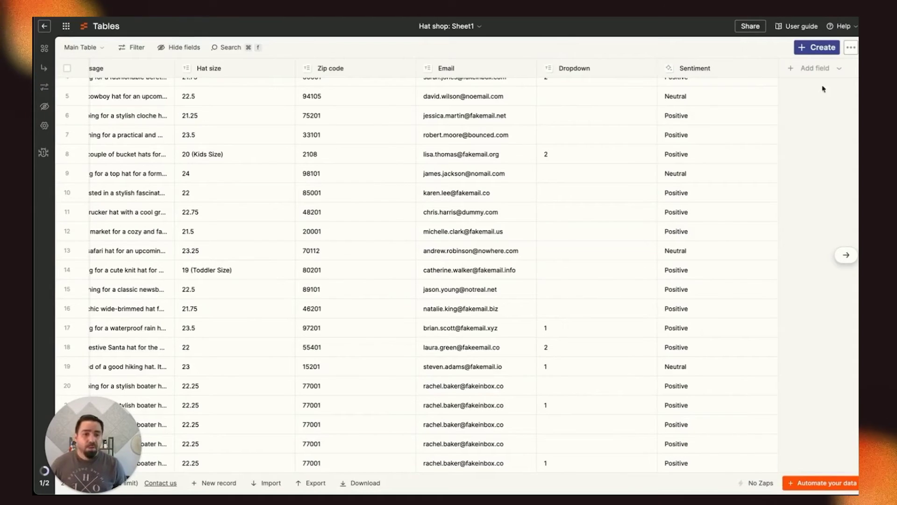
{"action": "left_click", "coordinate": [818, 47]}
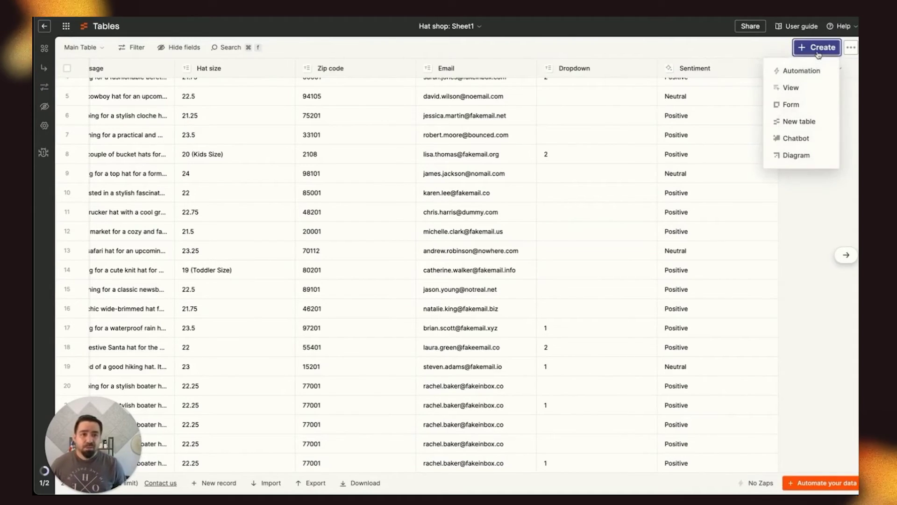
{"action": "left_click", "coordinate": [803, 71]}
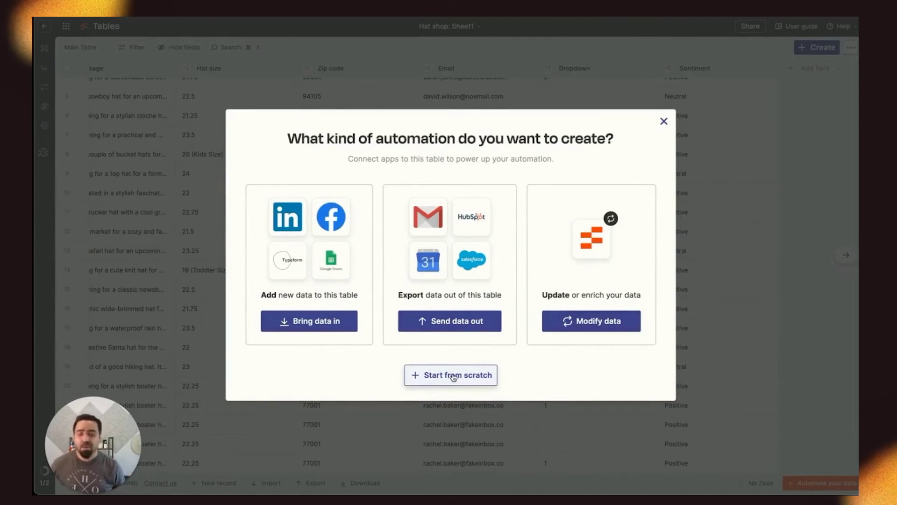
{"action": "left_click", "coordinate": [664, 122]}
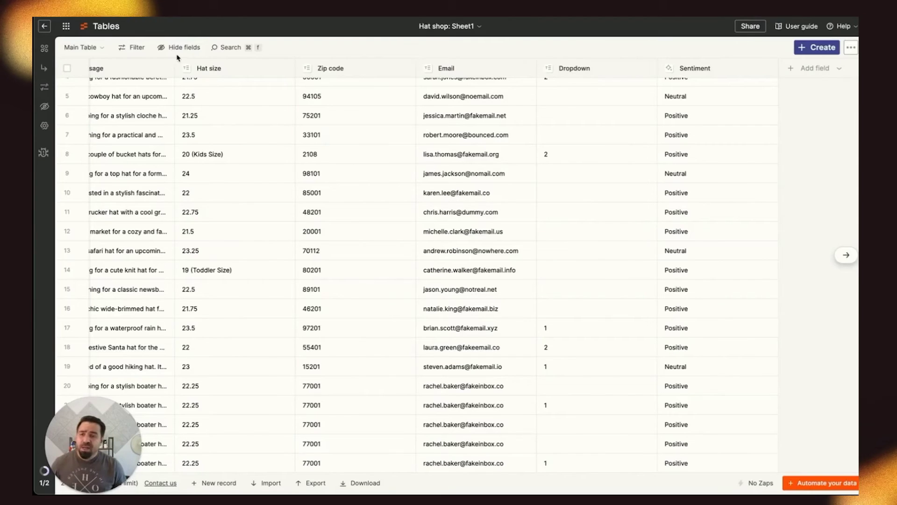
Open the table's Linked assets panel and view its Interfaces, Chatbots and Canvas sections.
{"action": "left_click", "coordinate": [45, 49]}
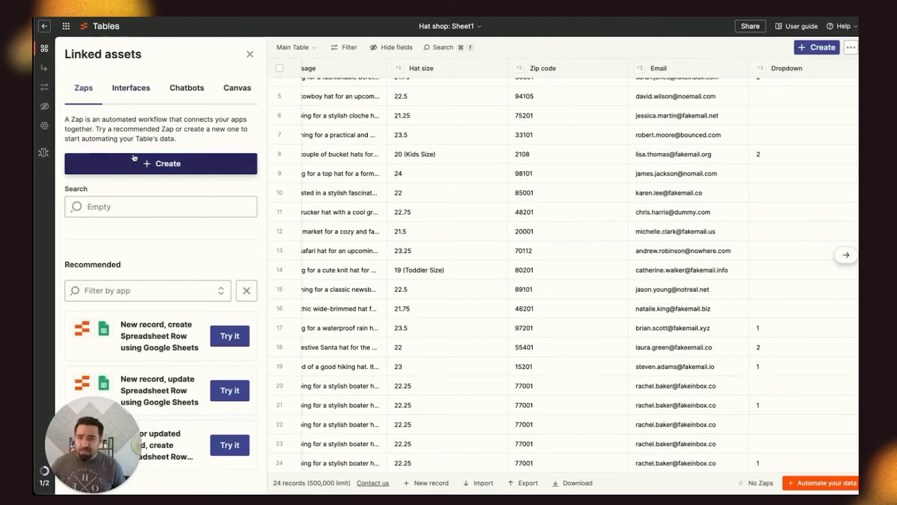
{"action": "left_click", "coordinate": [125, 96]}
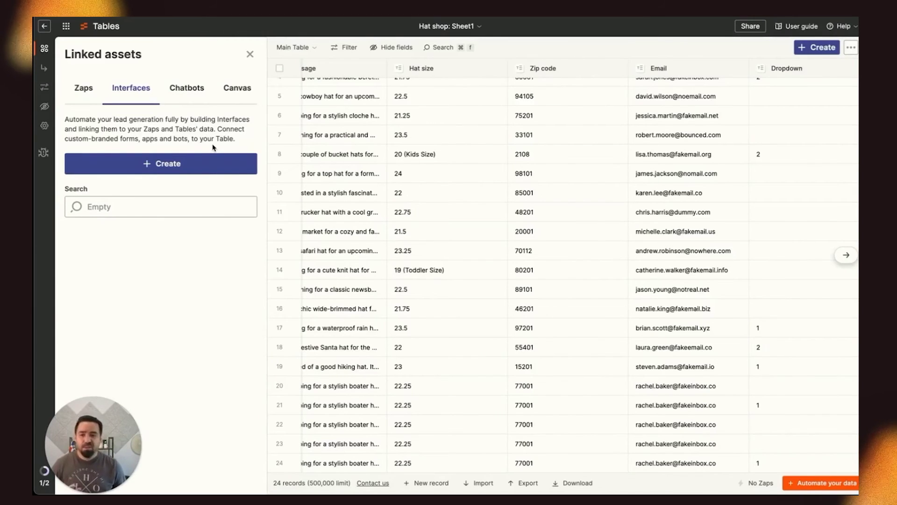
{"action": "left_click", "coordinate": [183, 89]}
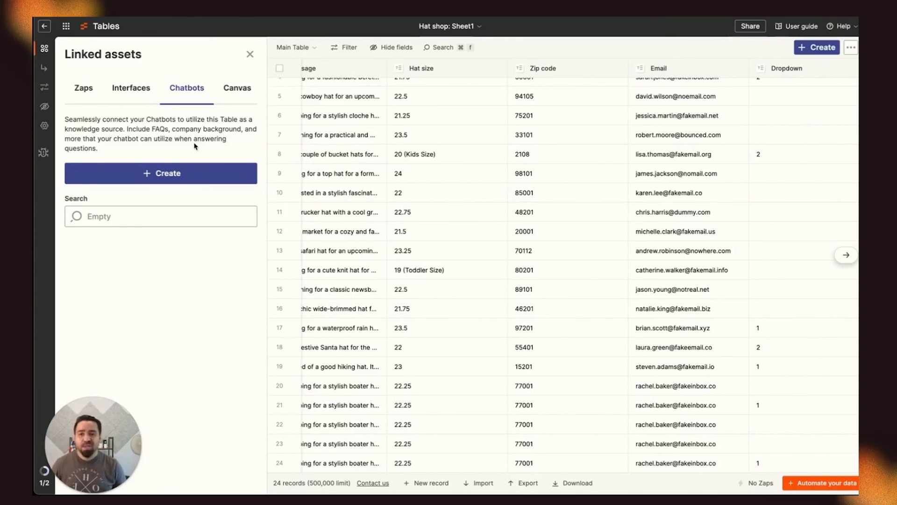
{"action": "left_click", "coordinate": [237, 88]}
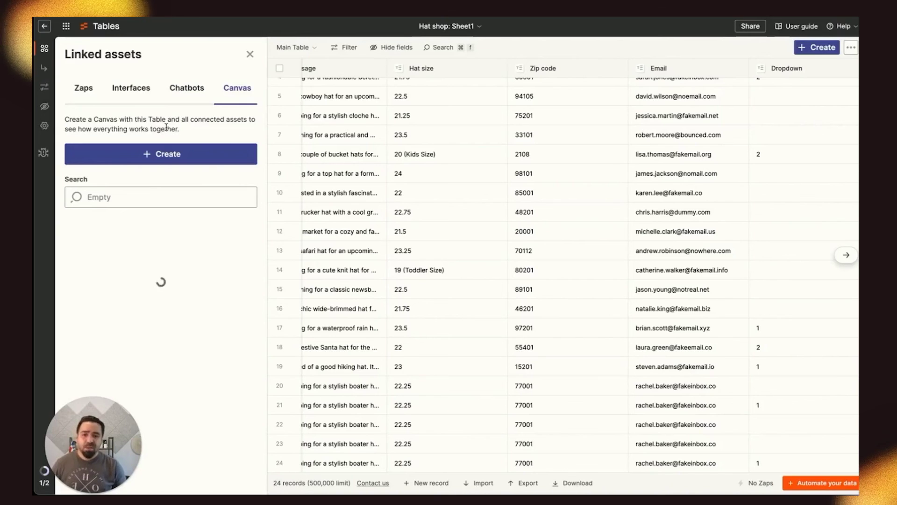